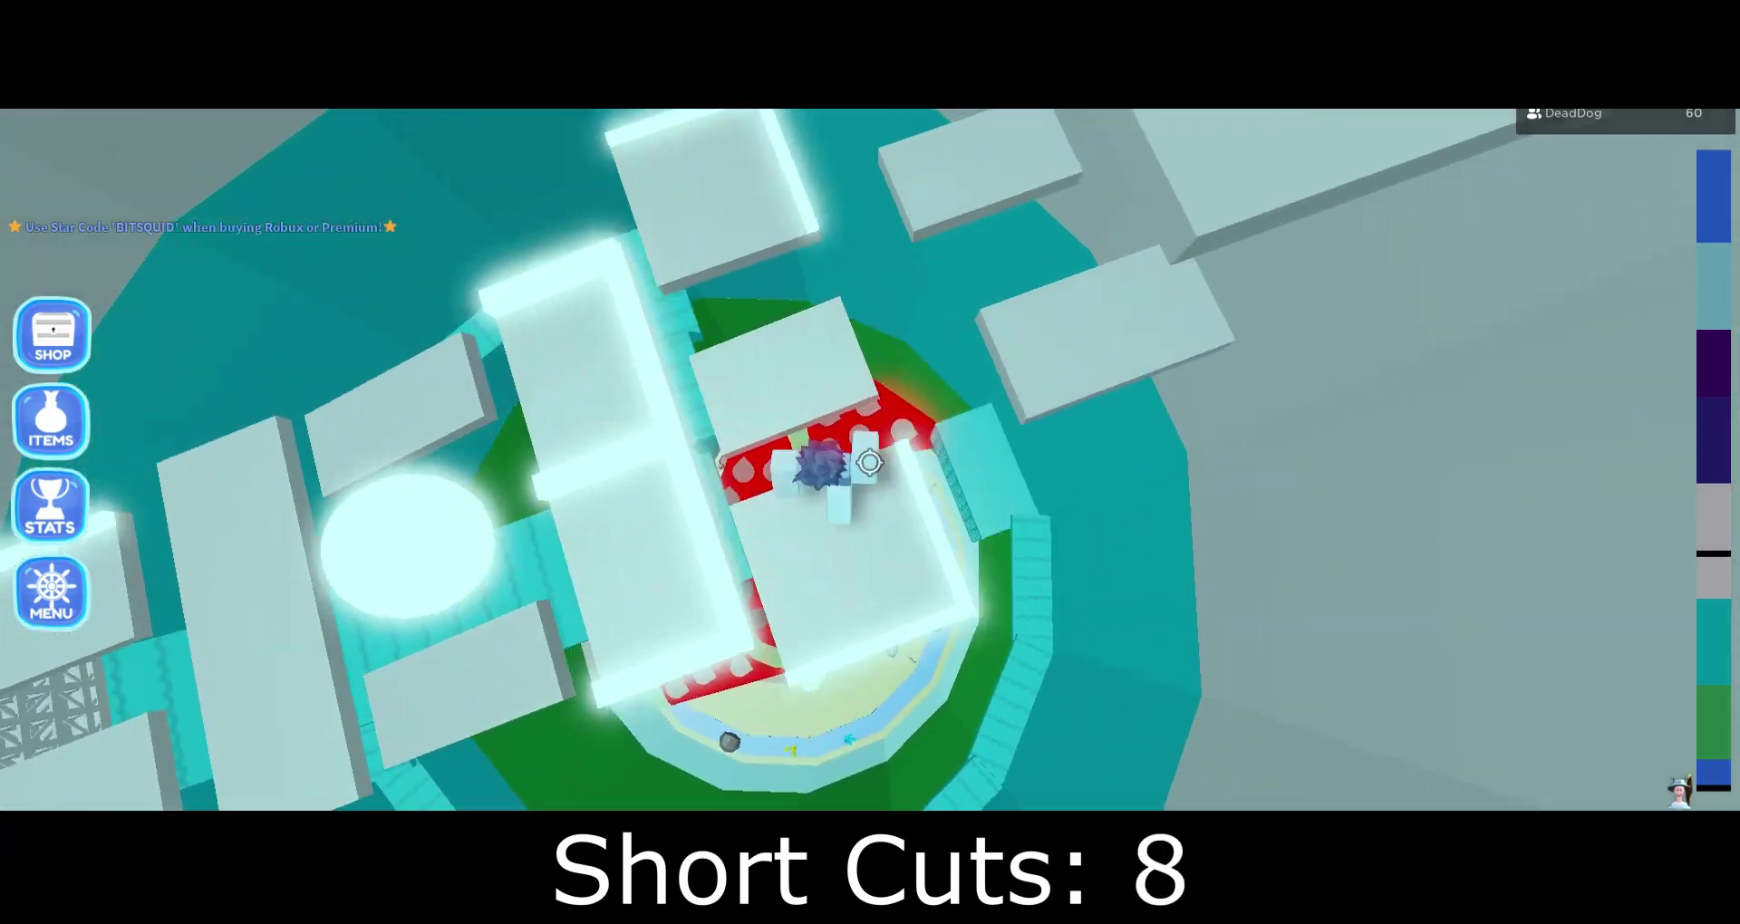
Step: Steer the fall down the tower shaft to the purple level, toggling Shift Lock three times
{"action": "key", "text": "shift"}
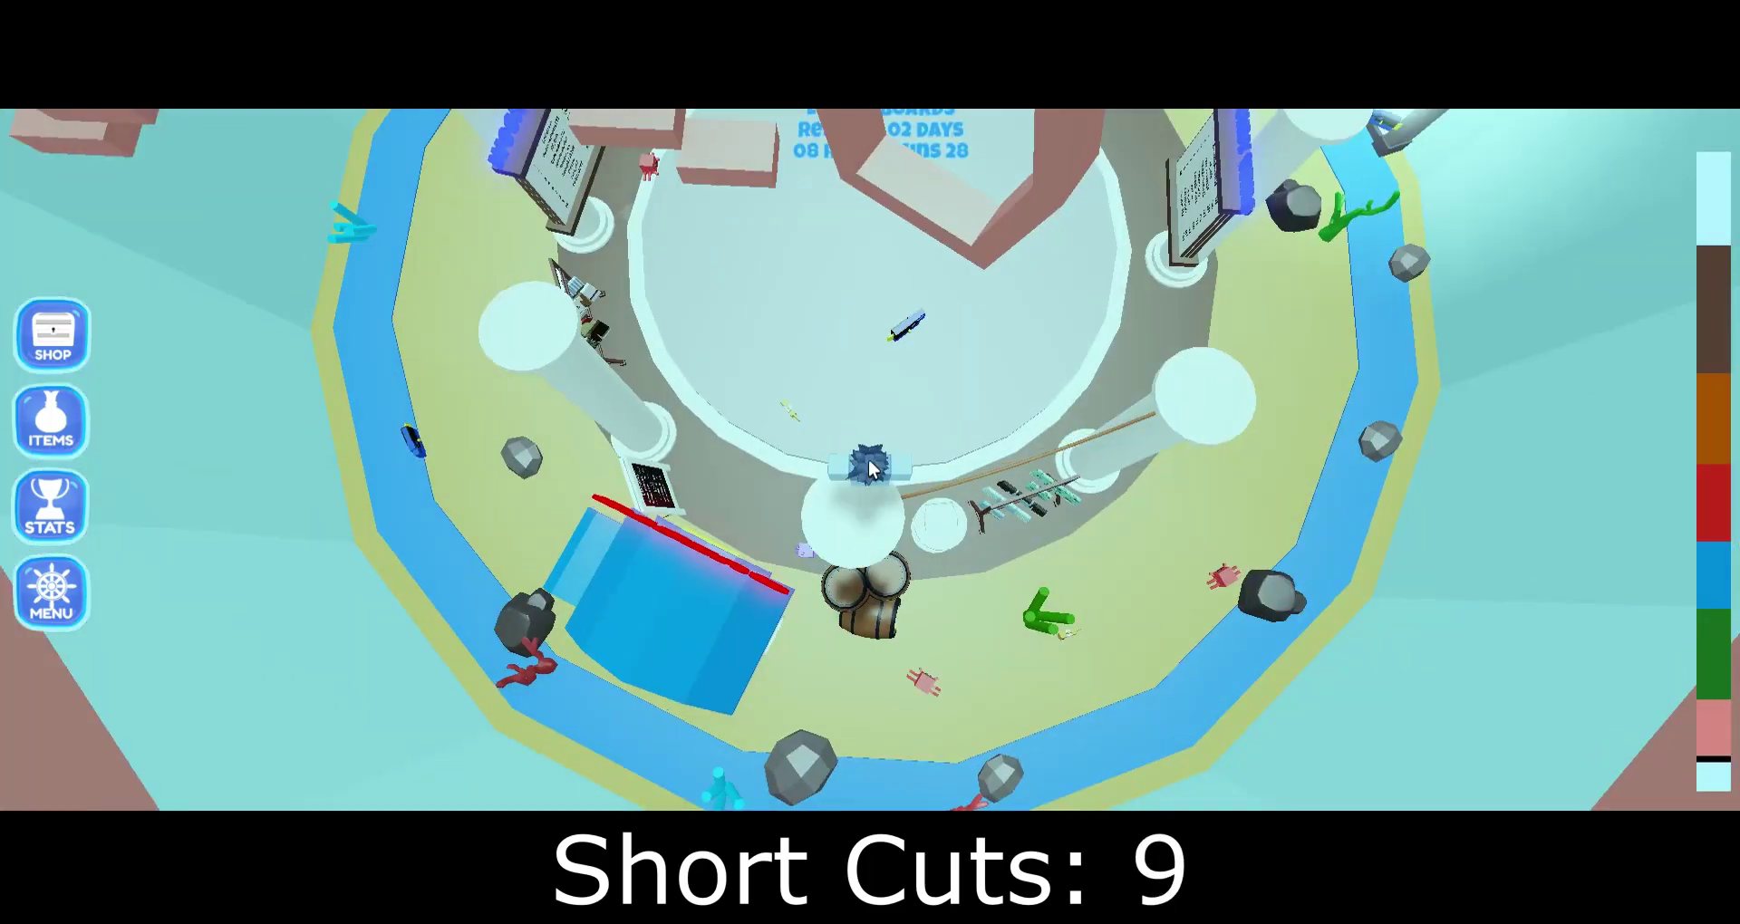
{"action": "key", "text": "shift"}
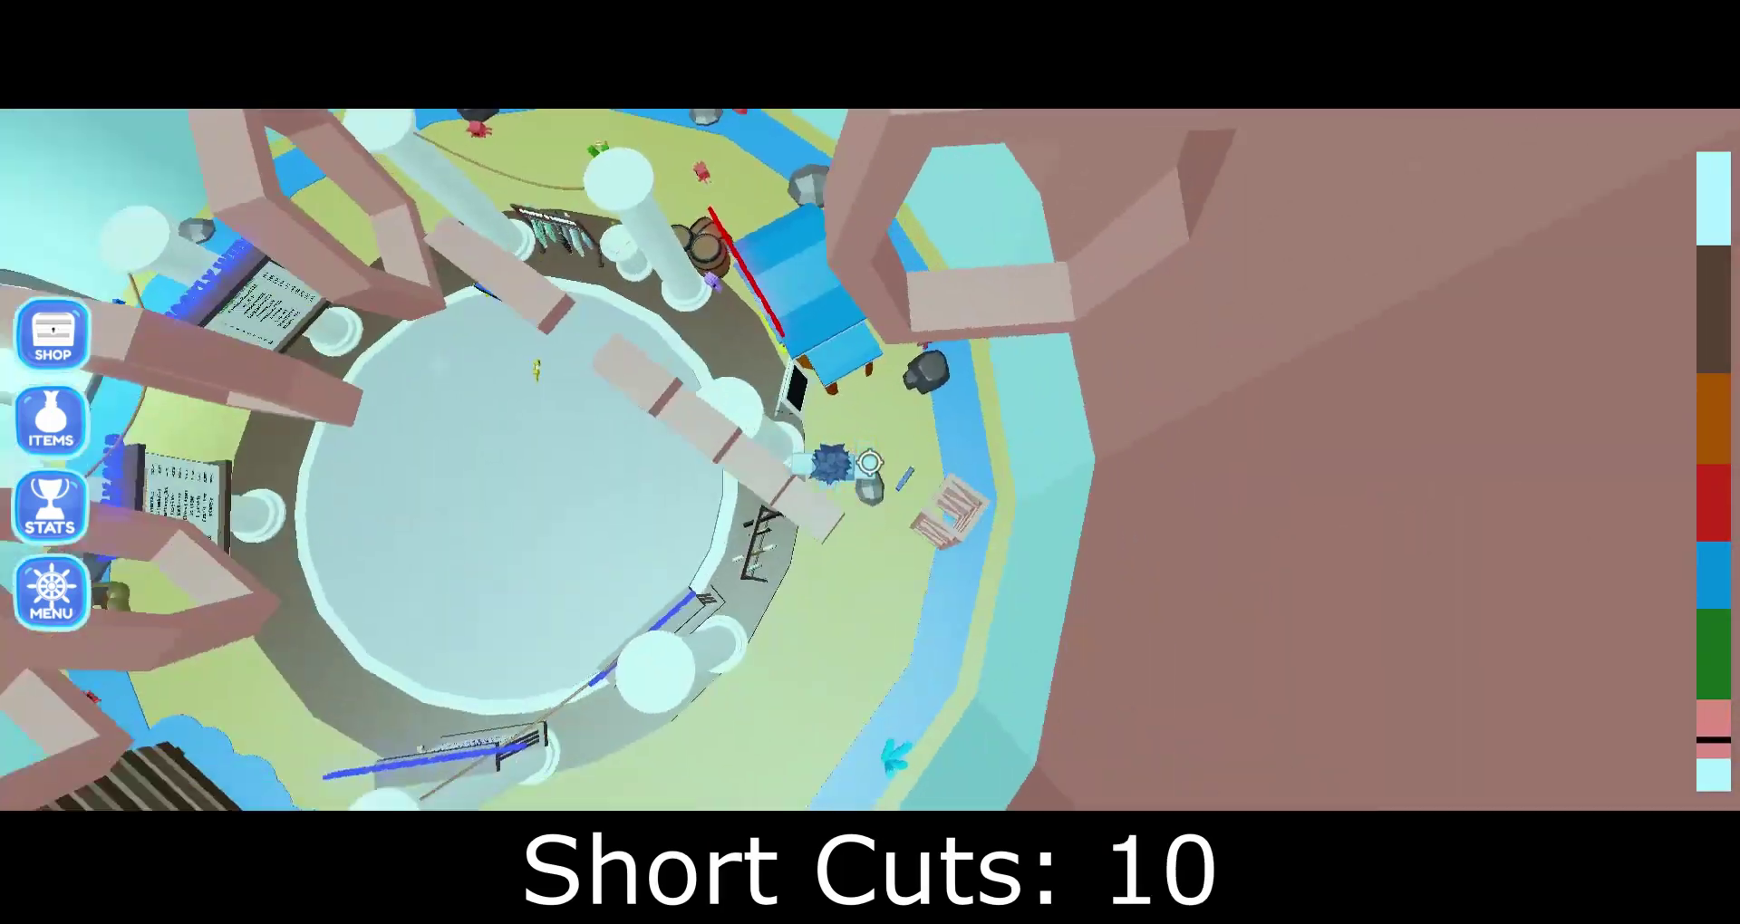
{"action": "key", "text": "shift"}
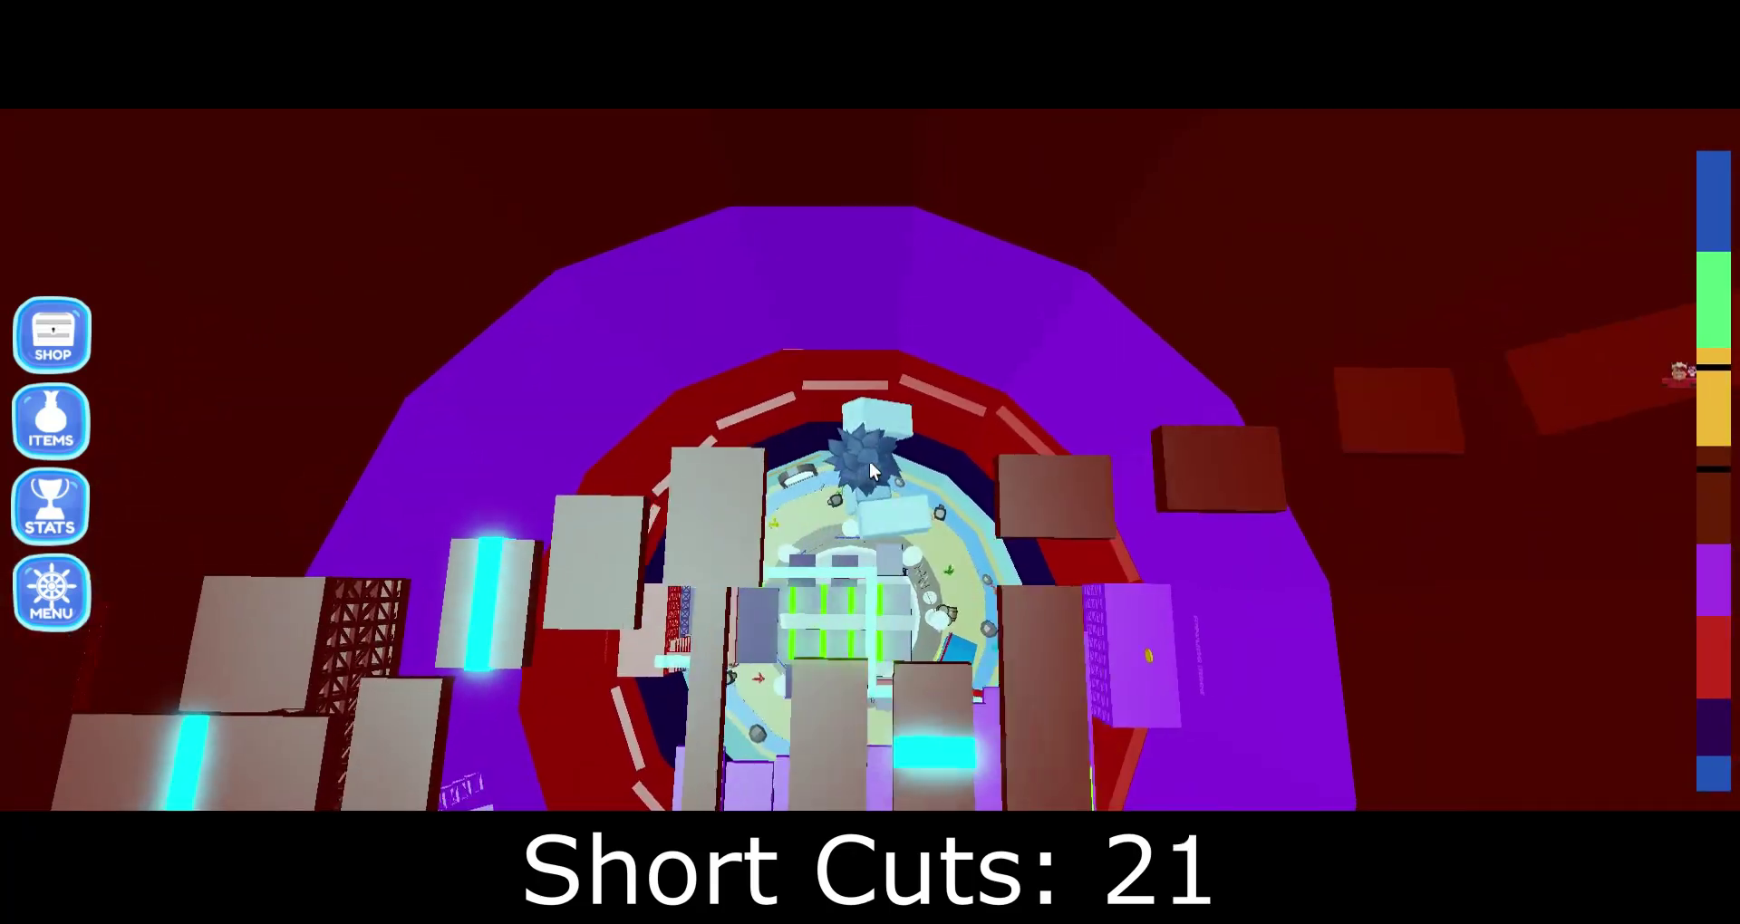
Step: Drop through the green and beige levels toward the central pit, steering with Shift Lock
{"action": "key", "text": "shift"}
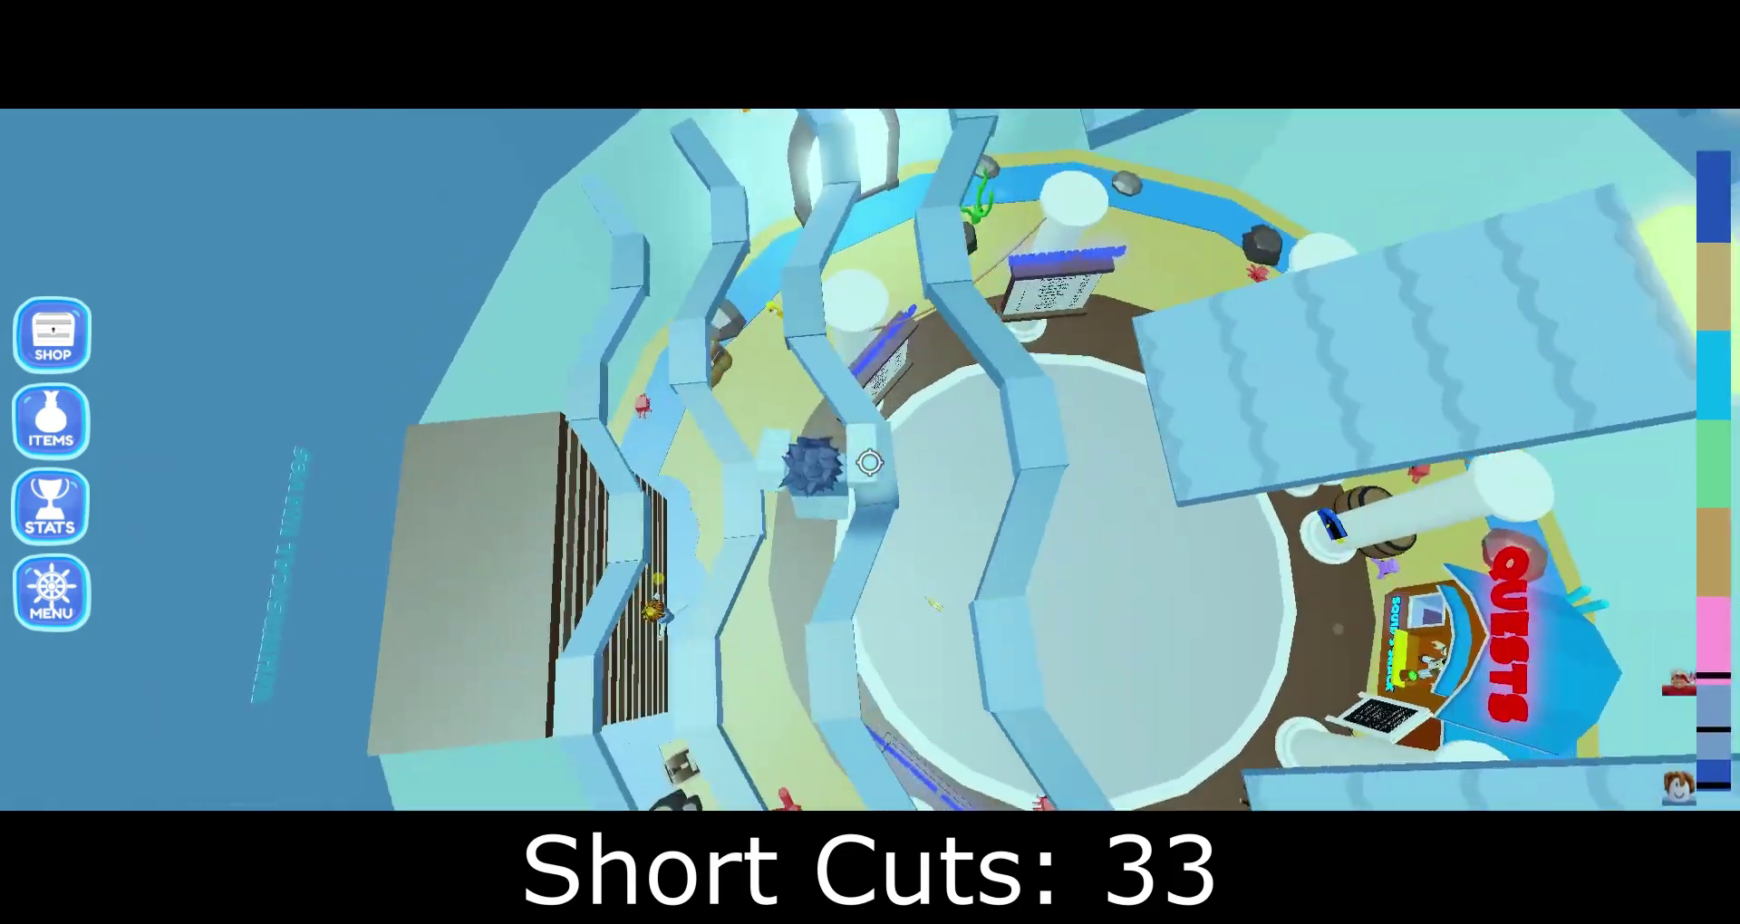
{"action": "key", "text": "shift"}
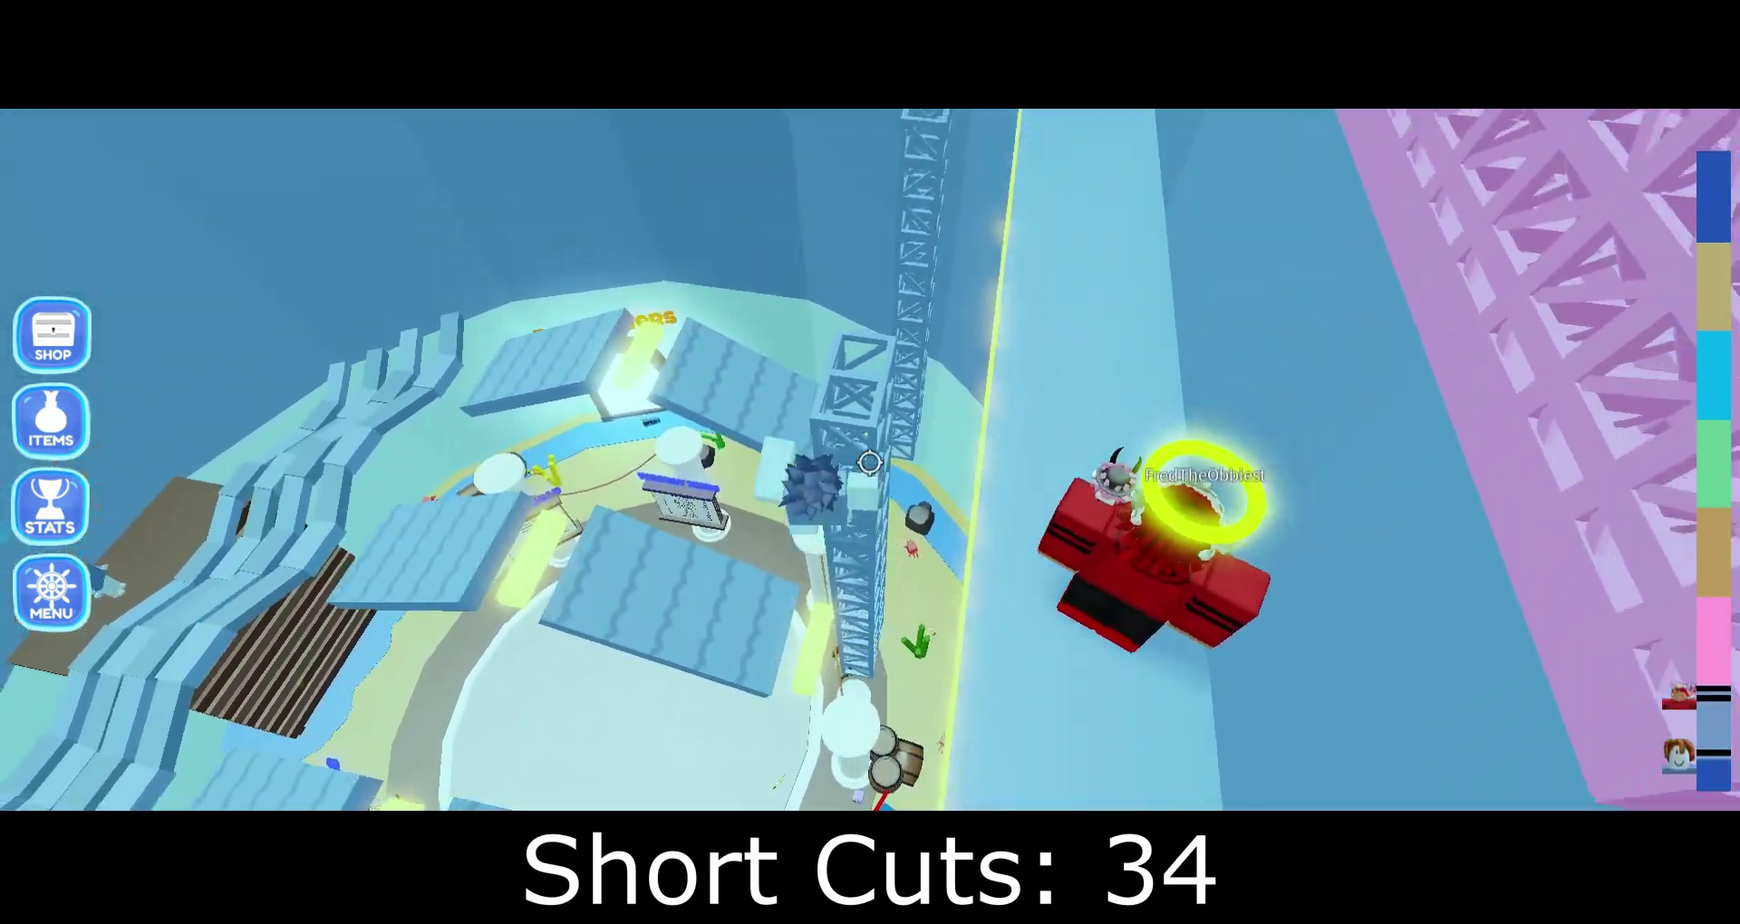
{"action": "key", "text": "shift"}
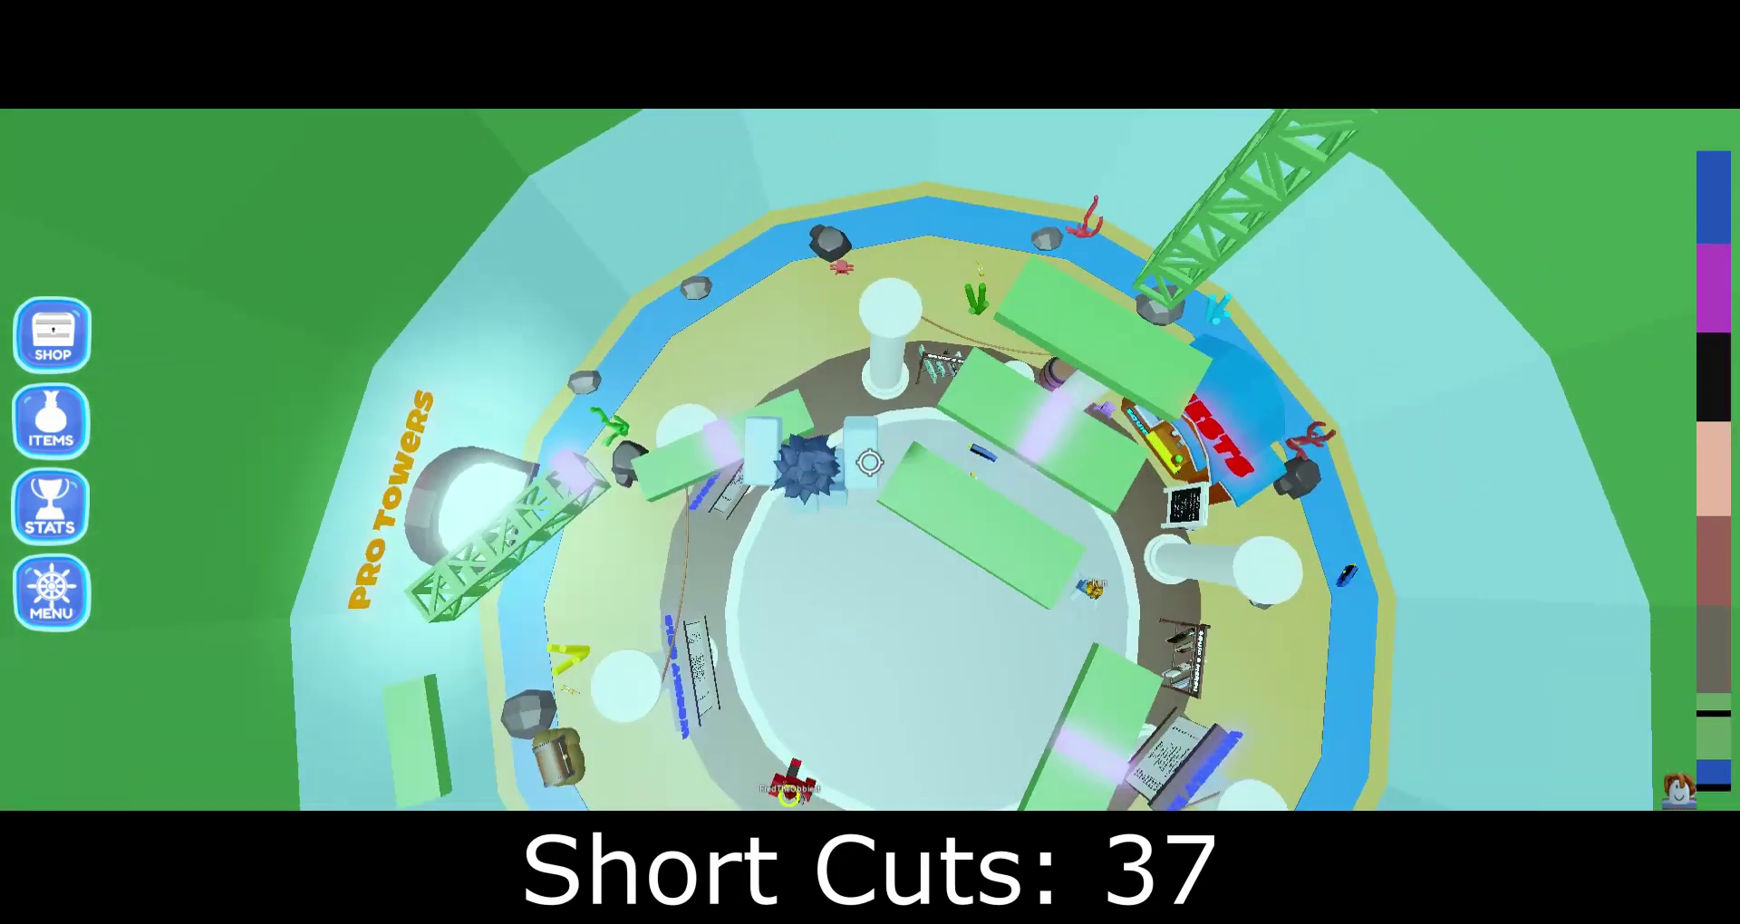
{"action": "key", "text": "shift"}
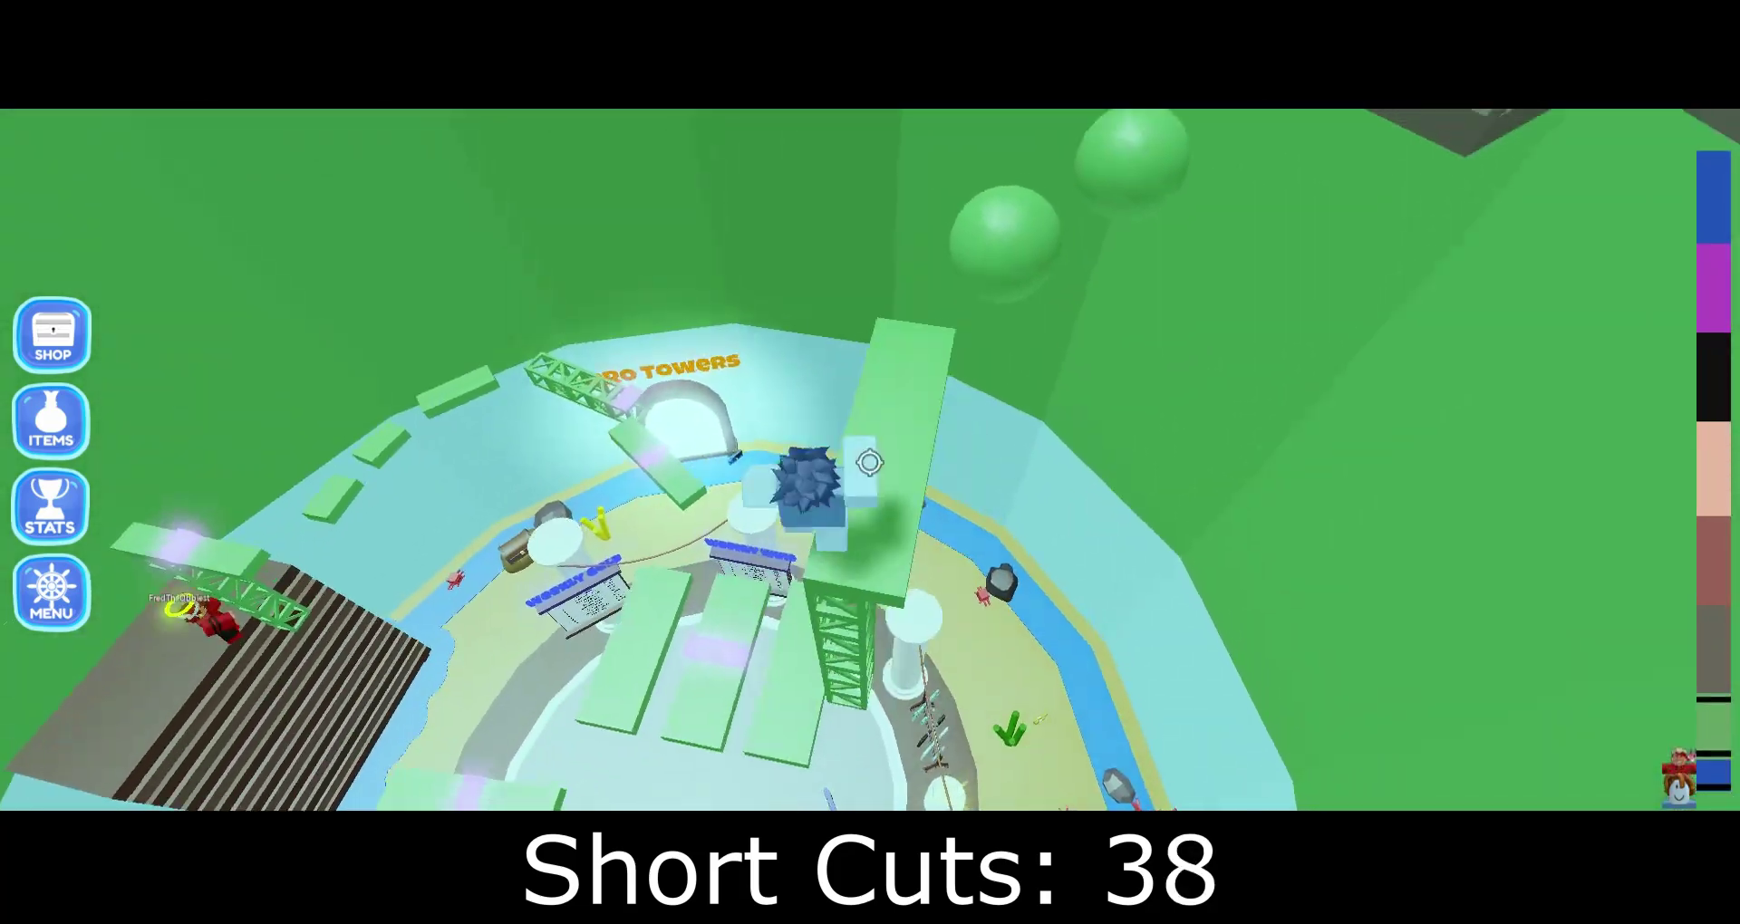
{"action": "key", "text": "shift"}
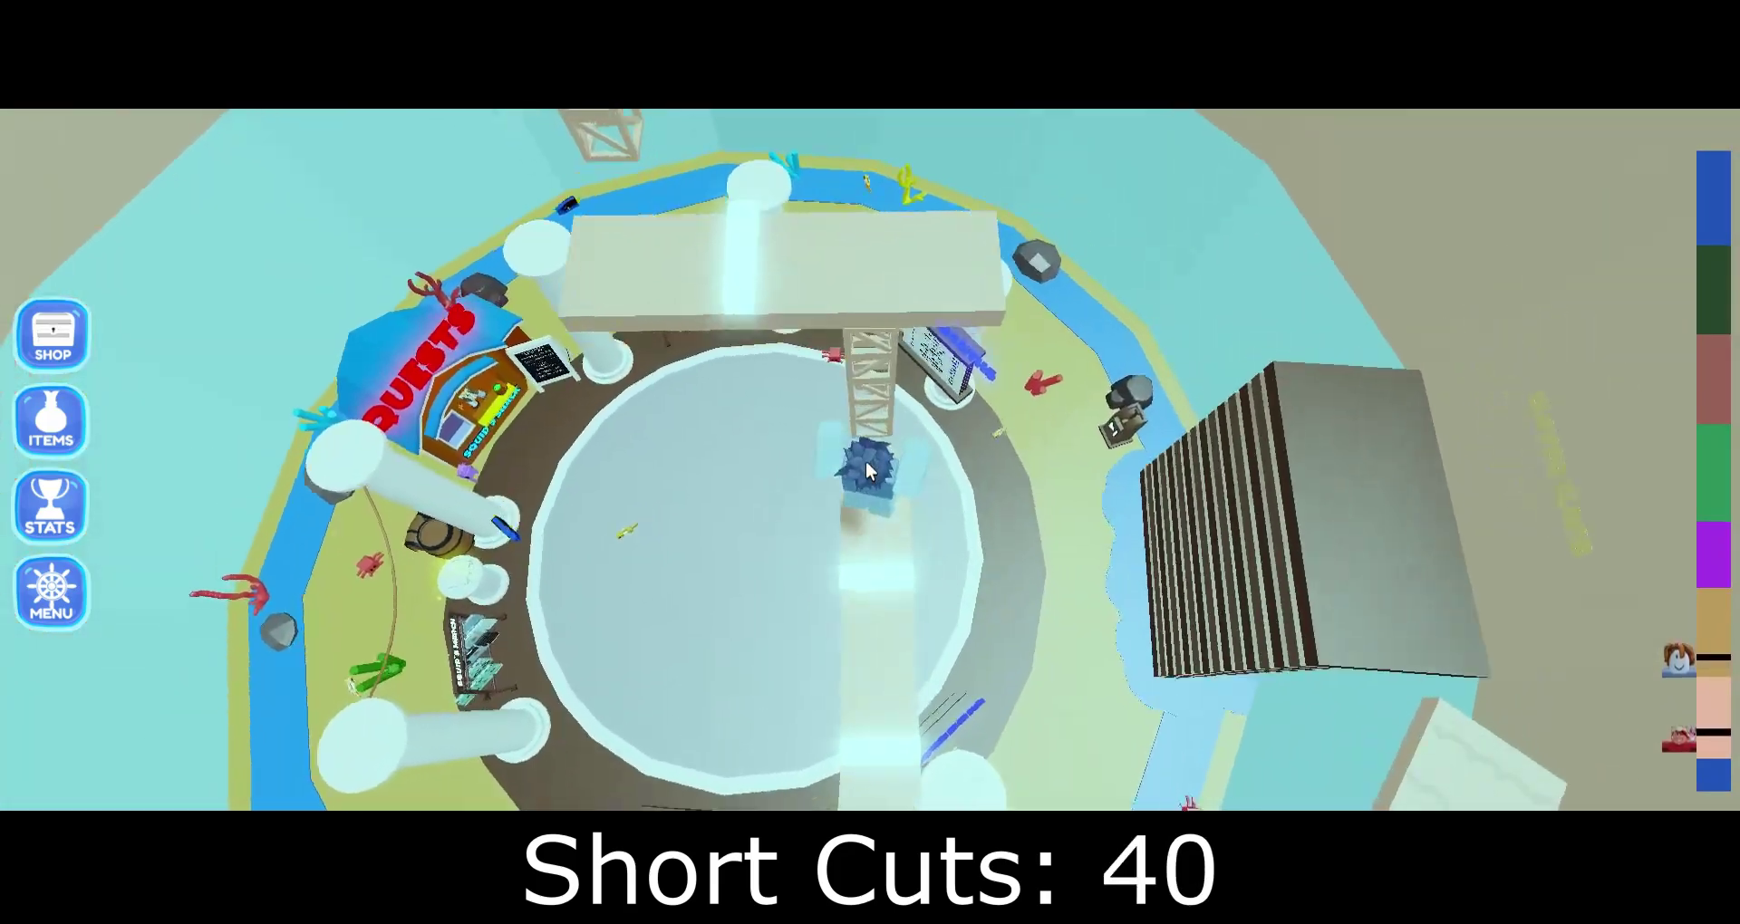
{"action": "key", "text": "shift"}
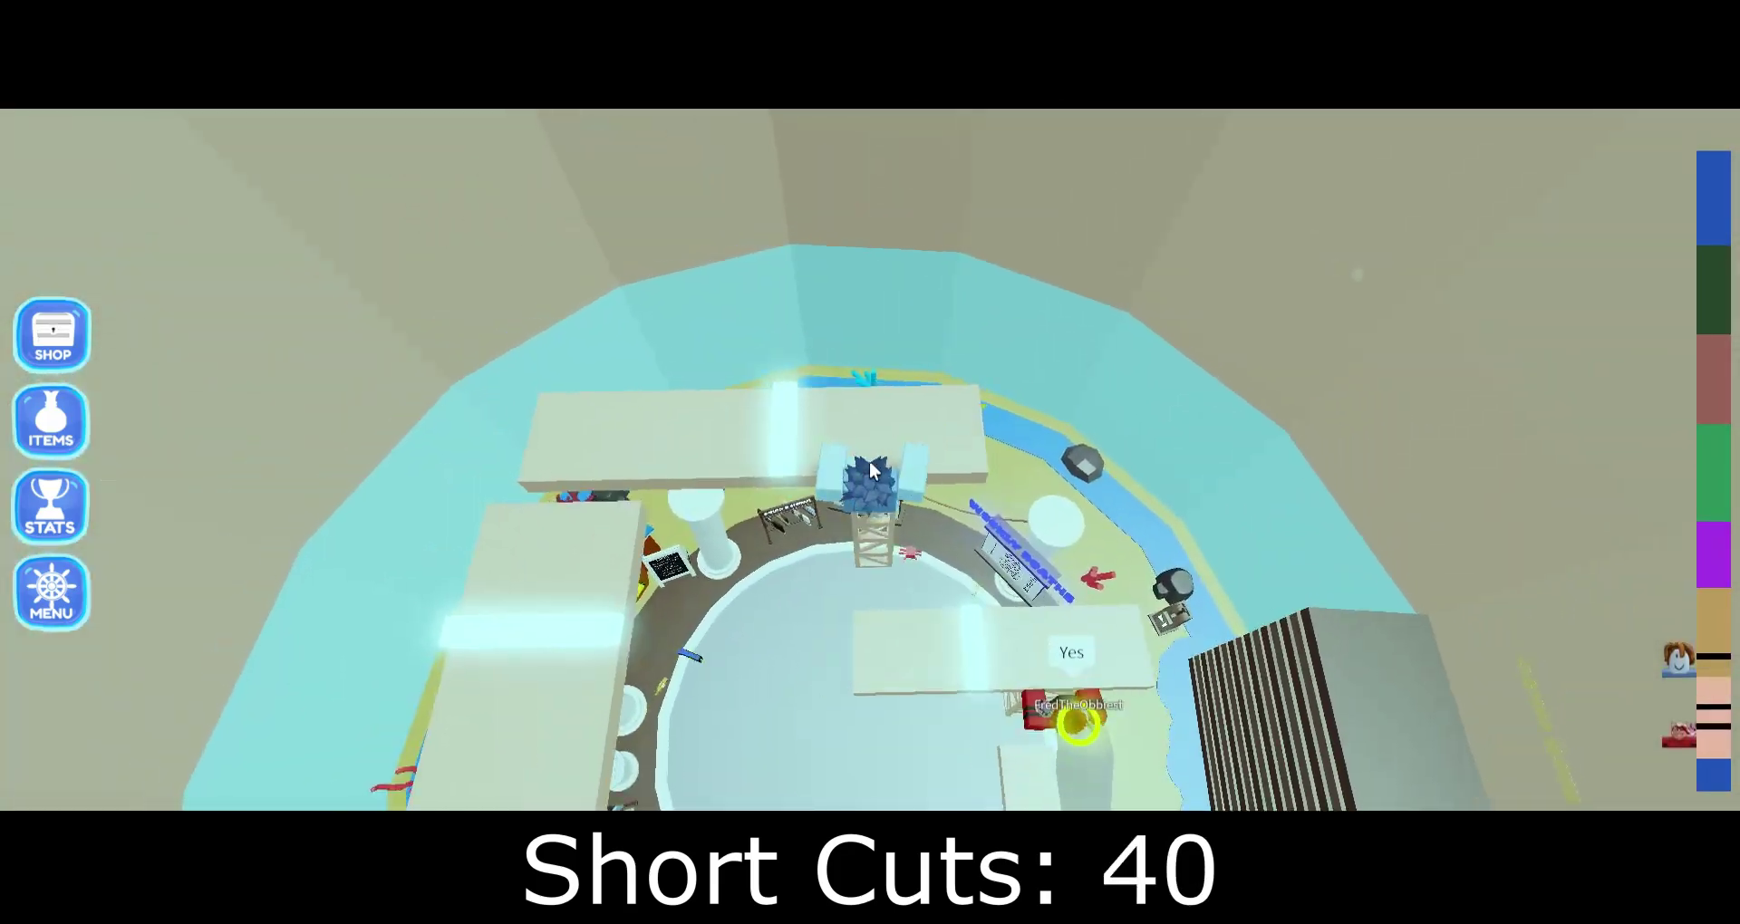
{"action": "key", "text": "shift"}
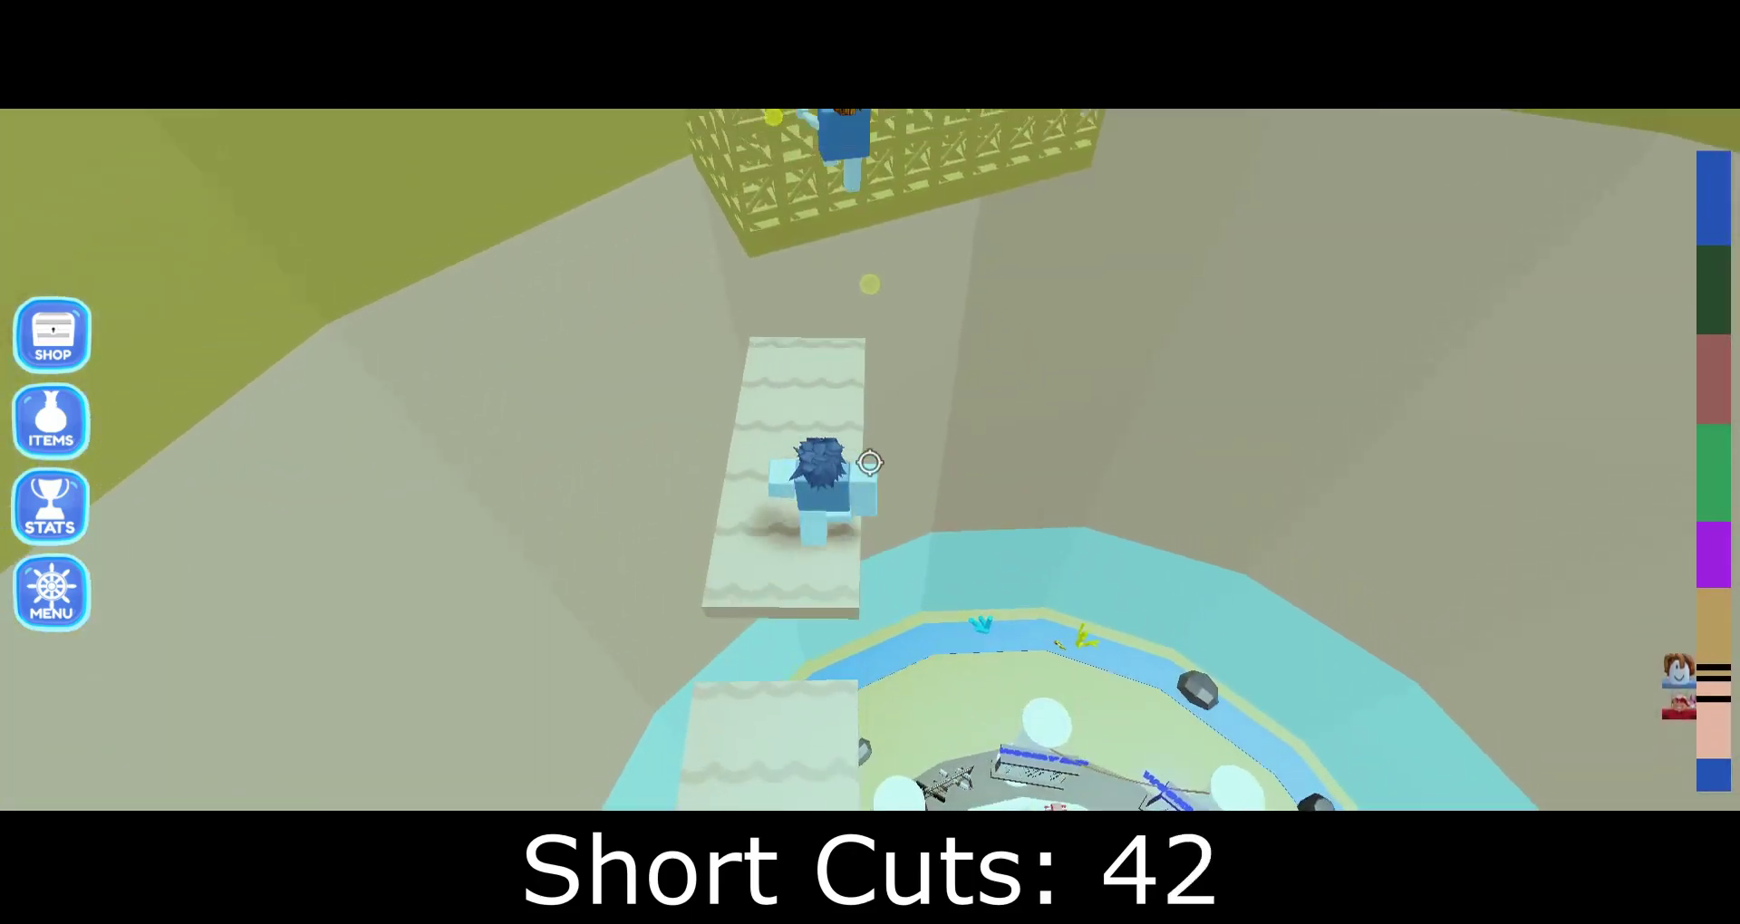
Step: Jump from the blue truss onto the blue platforms and head toward the Quests hut
{"action": "key", "text": "shift"}
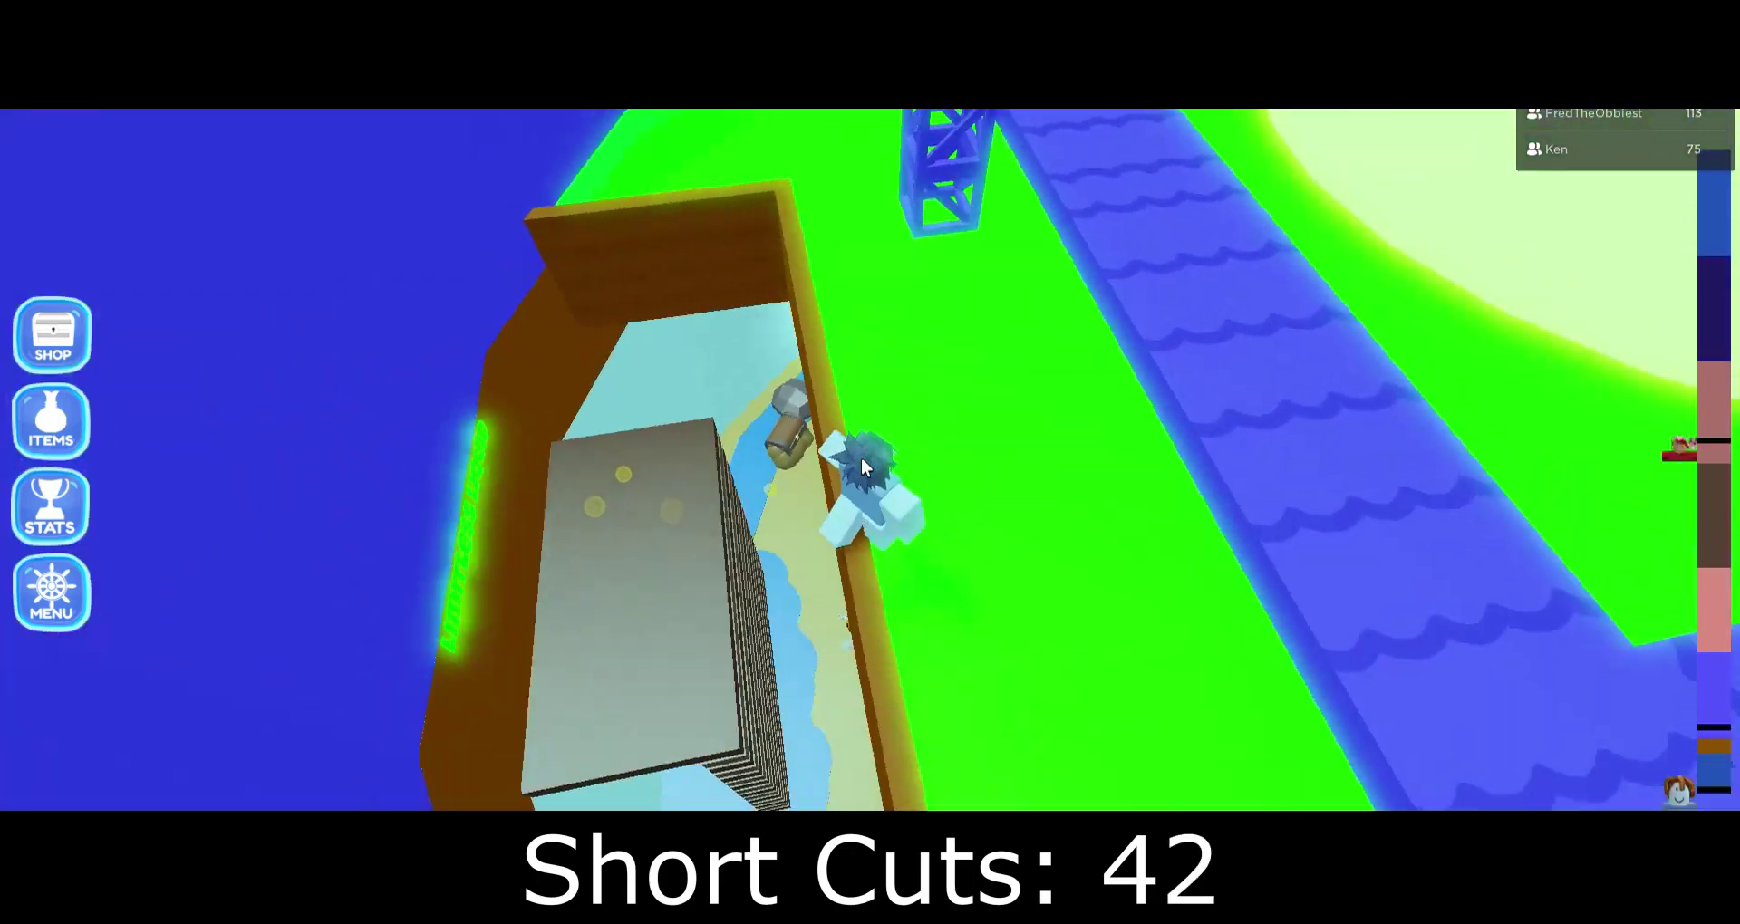
{"action": "key", "text": "w"}
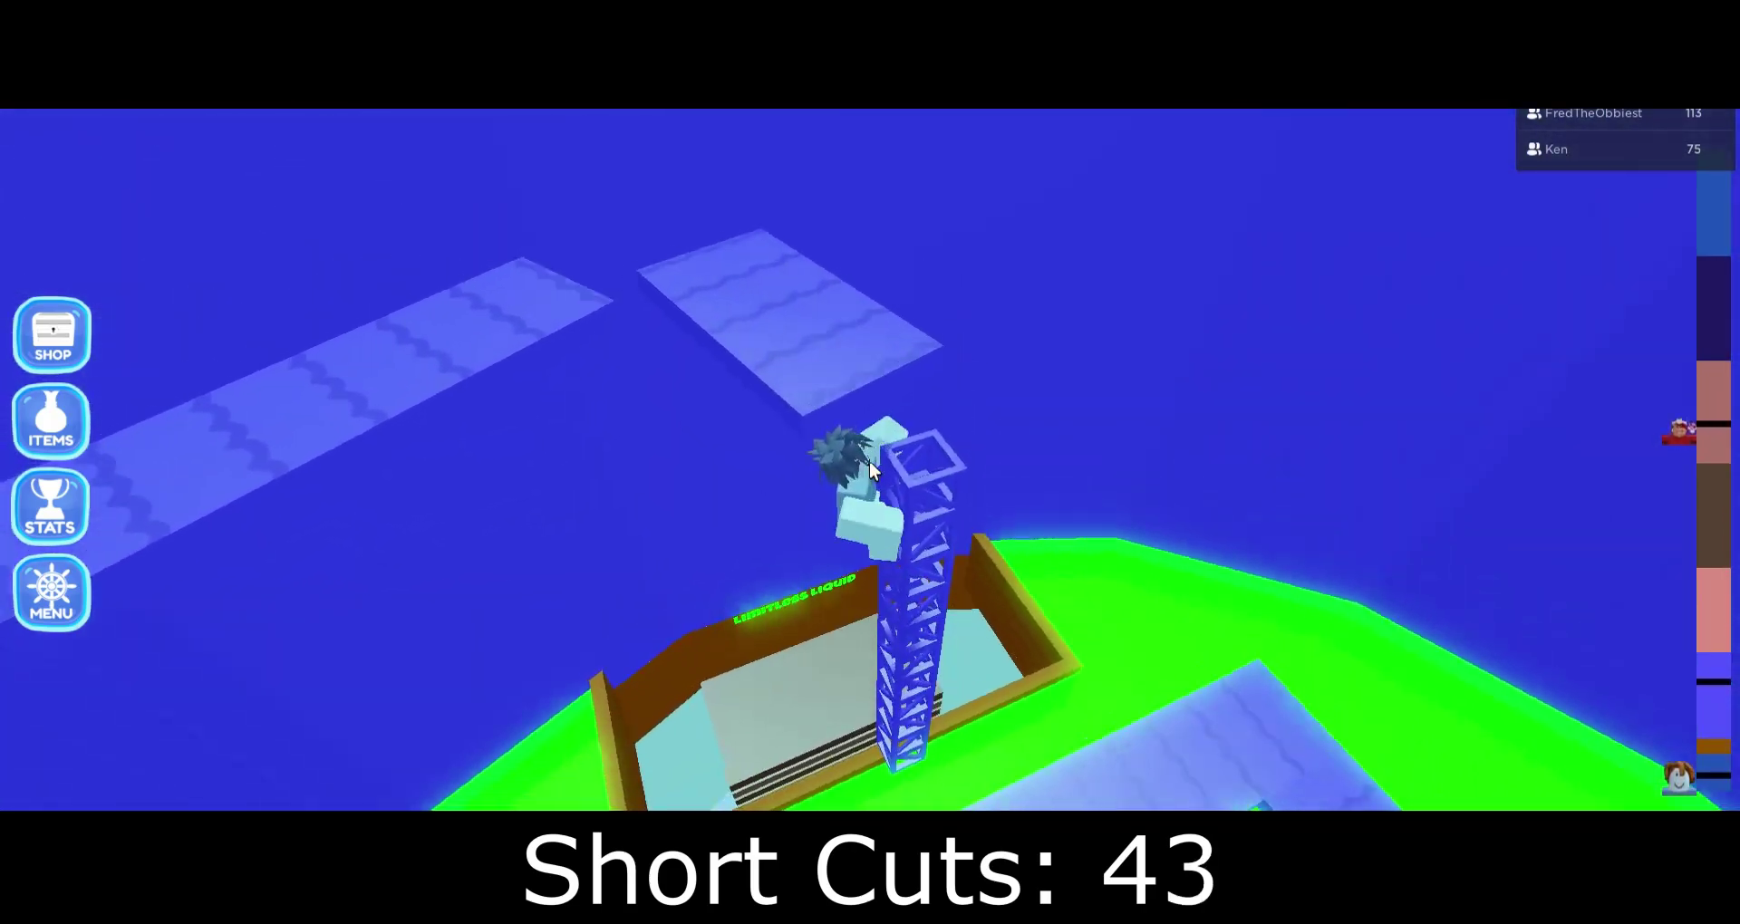
{"action": "key", "text": "w"}
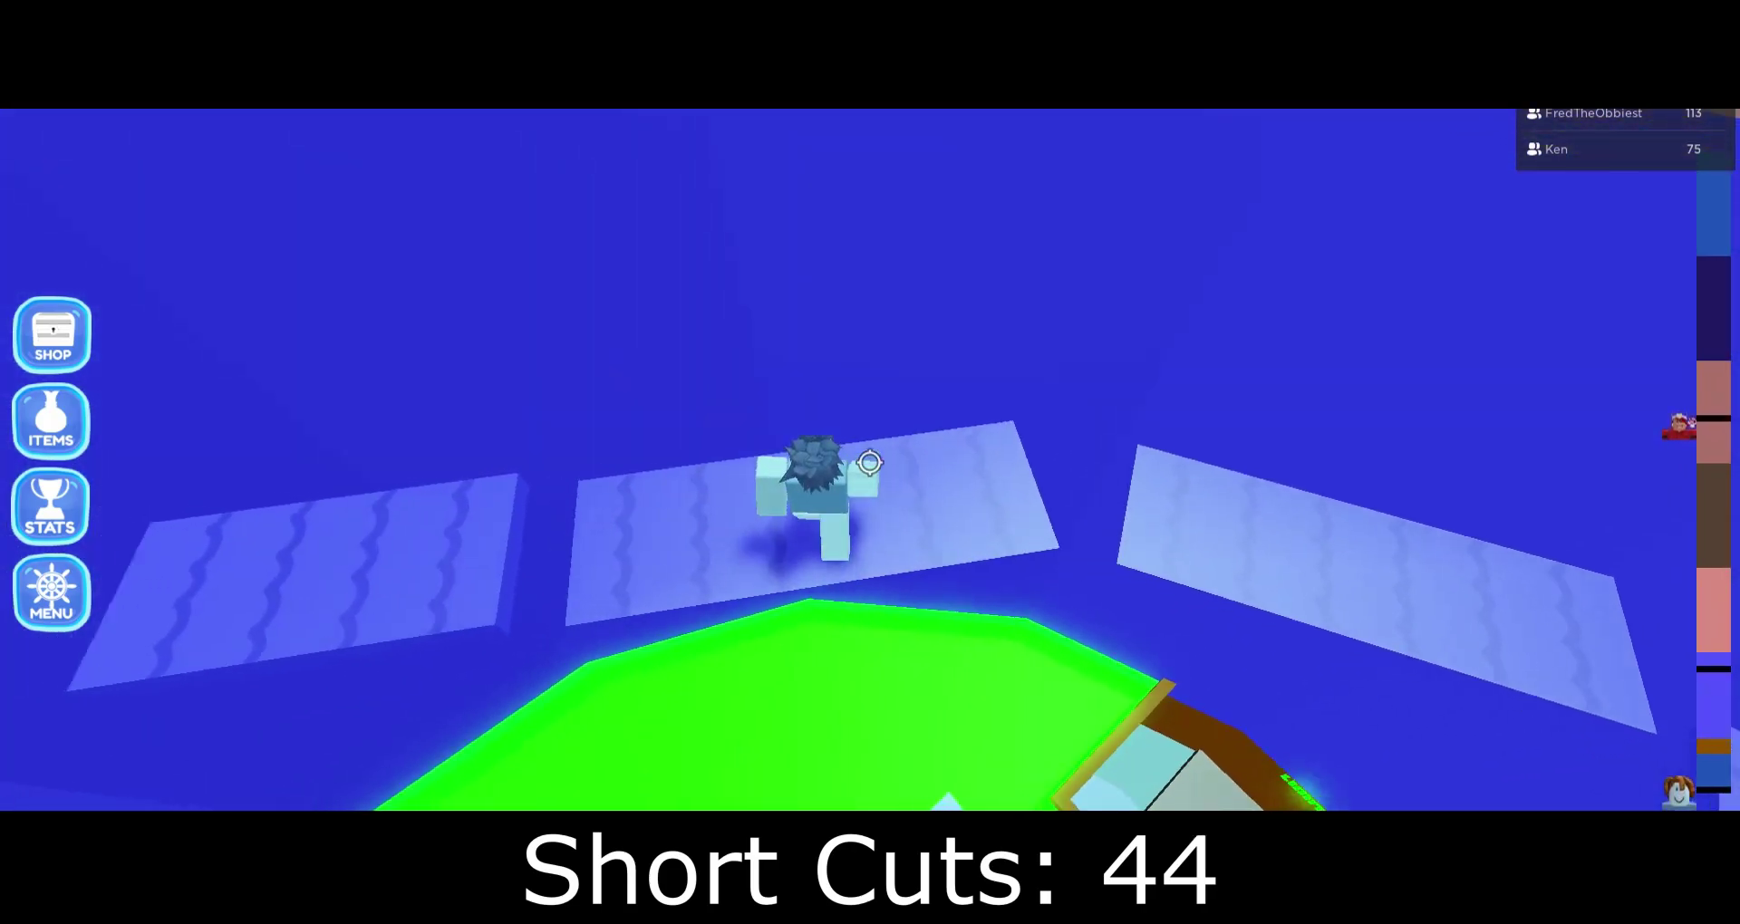
{"action": "key", "text": "w"}
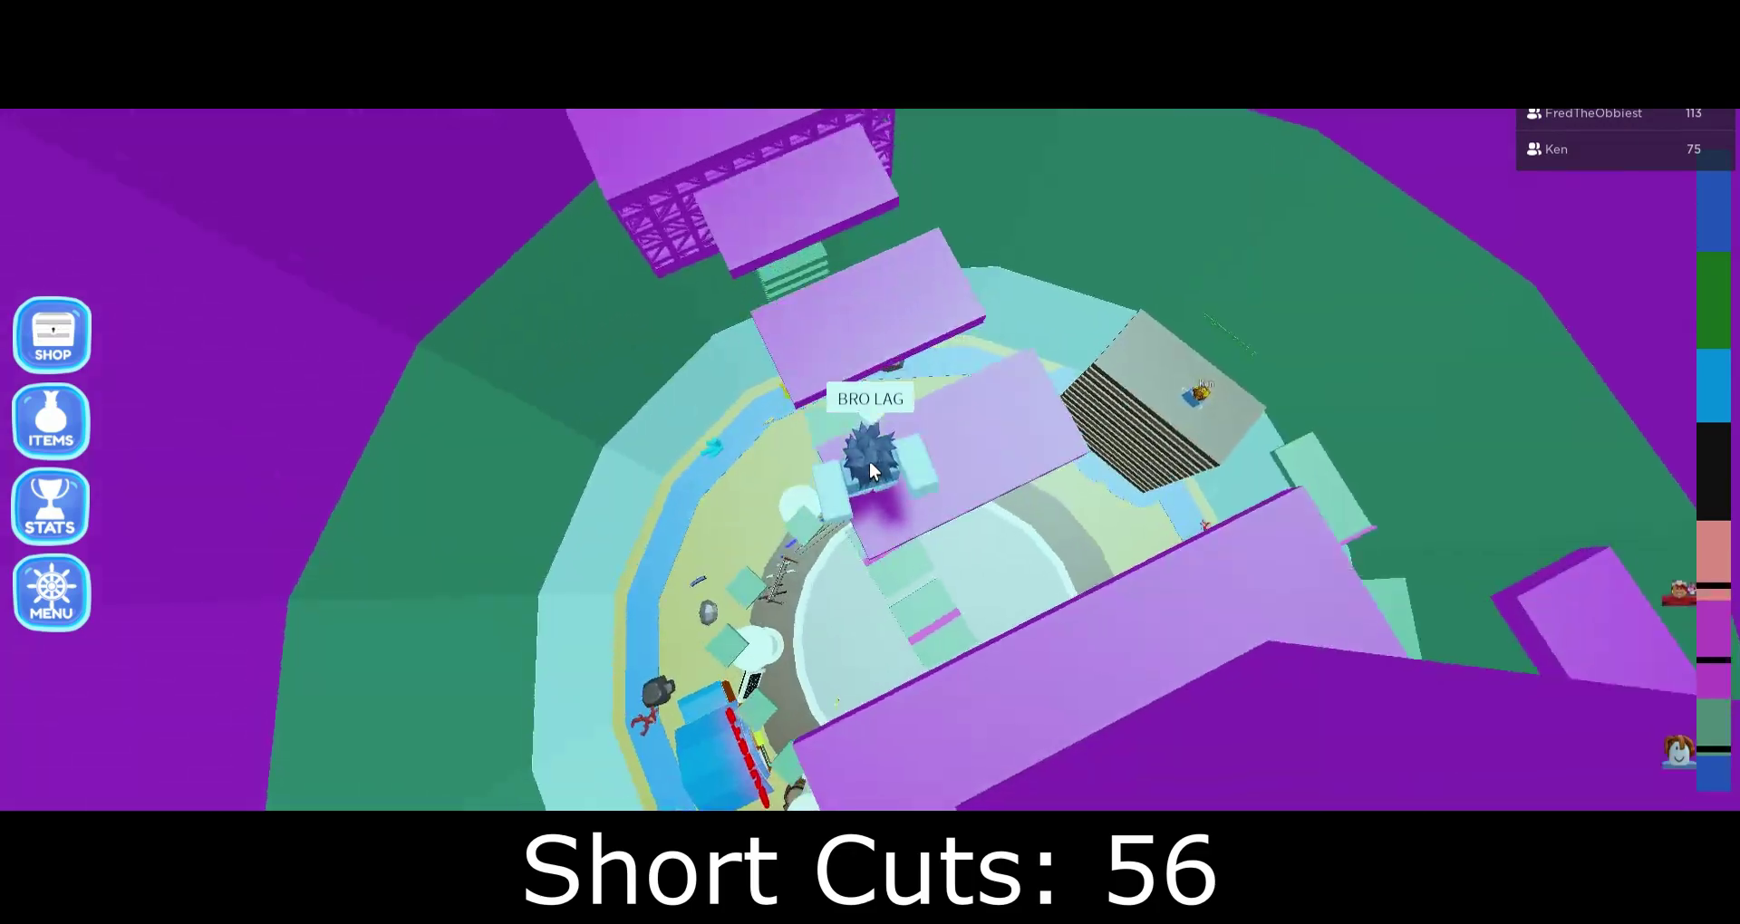
Step: Open chat, then fall from the purple level to the brown platform using Shift Lock
{"action": "key", "text": "slash"}
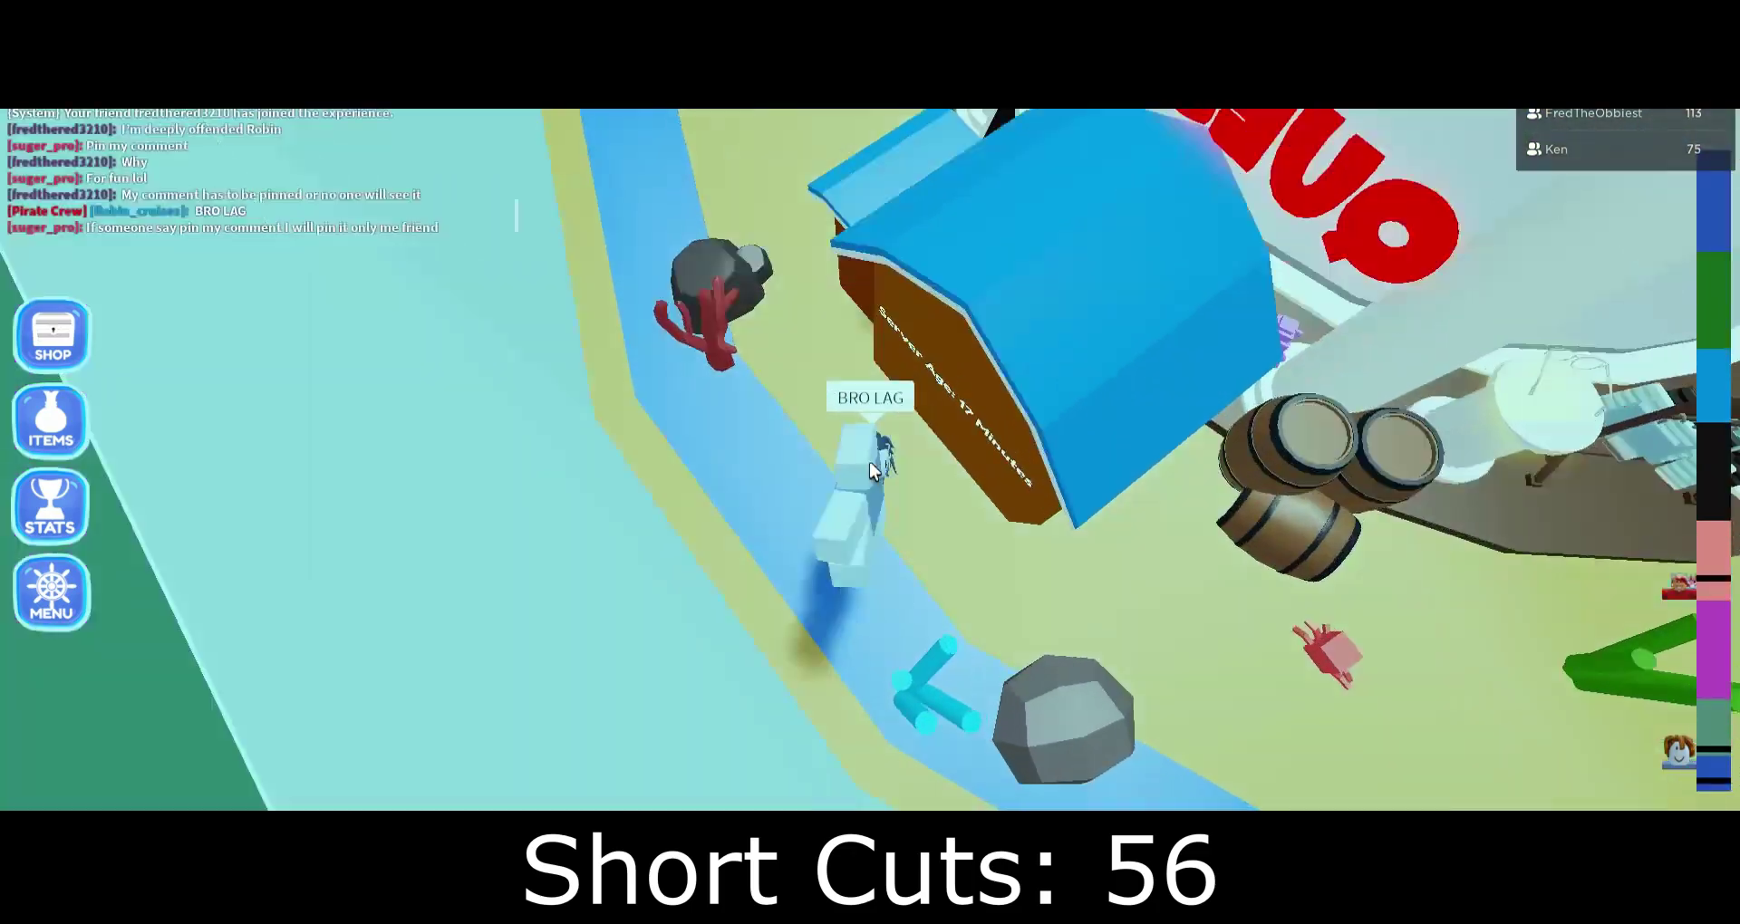
{"action": "type", "text": "WHATHEAIOSH>YNIpo¨jdtjykfugli"}
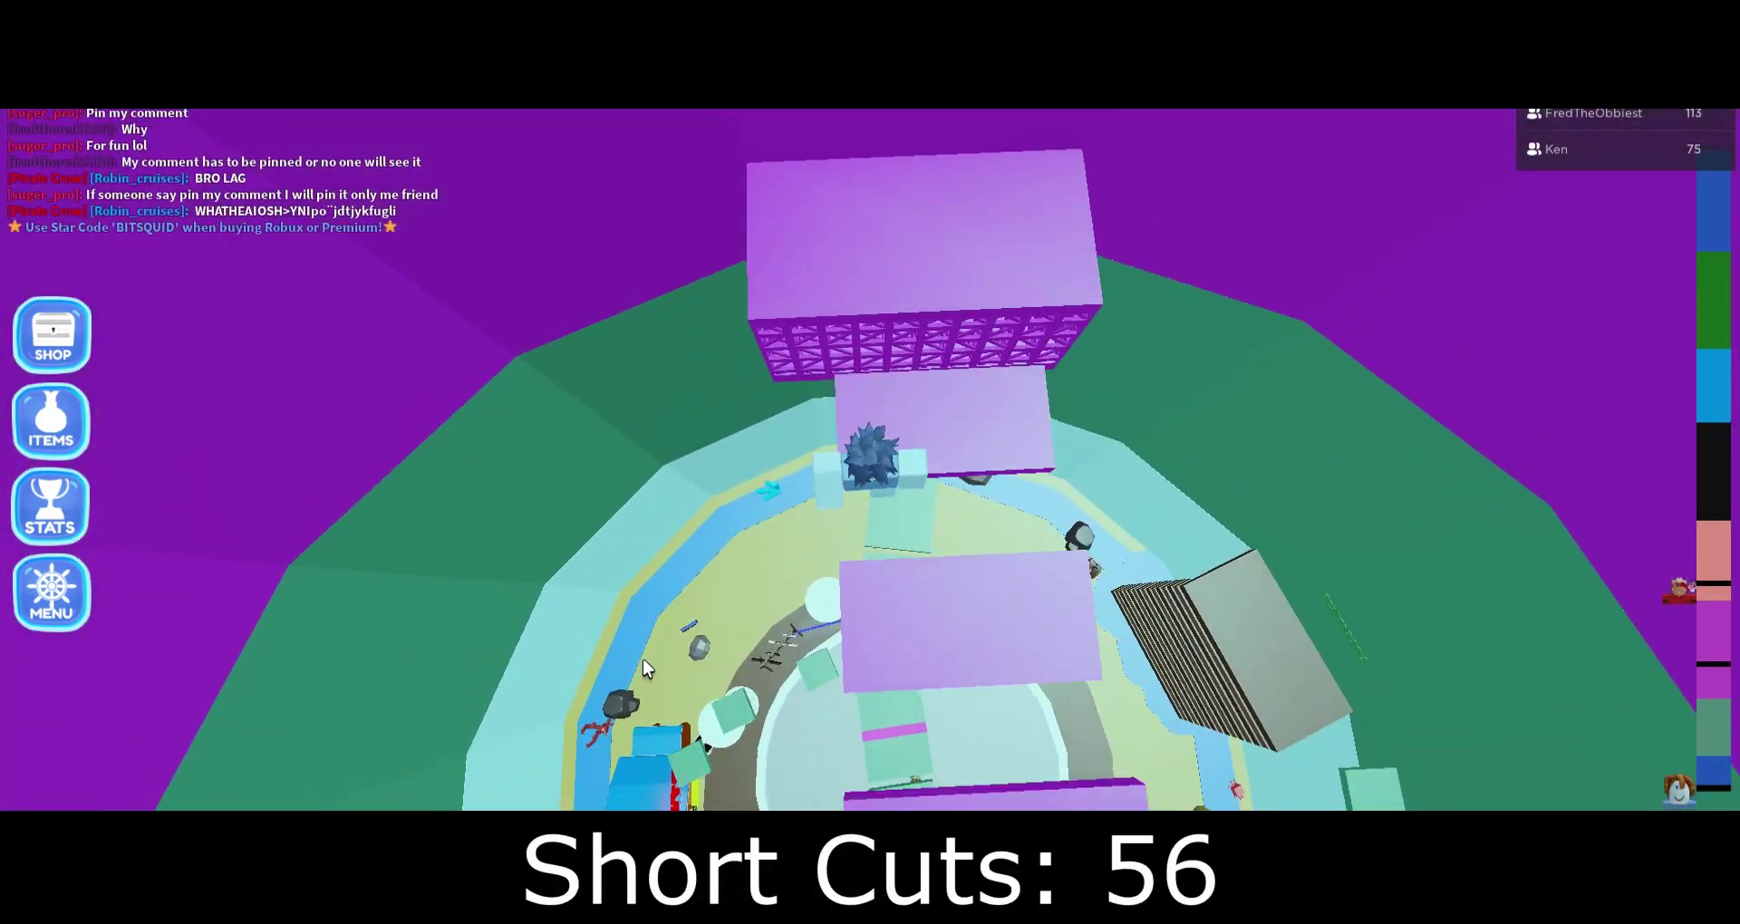
{"action": "key", "text": "shift"}
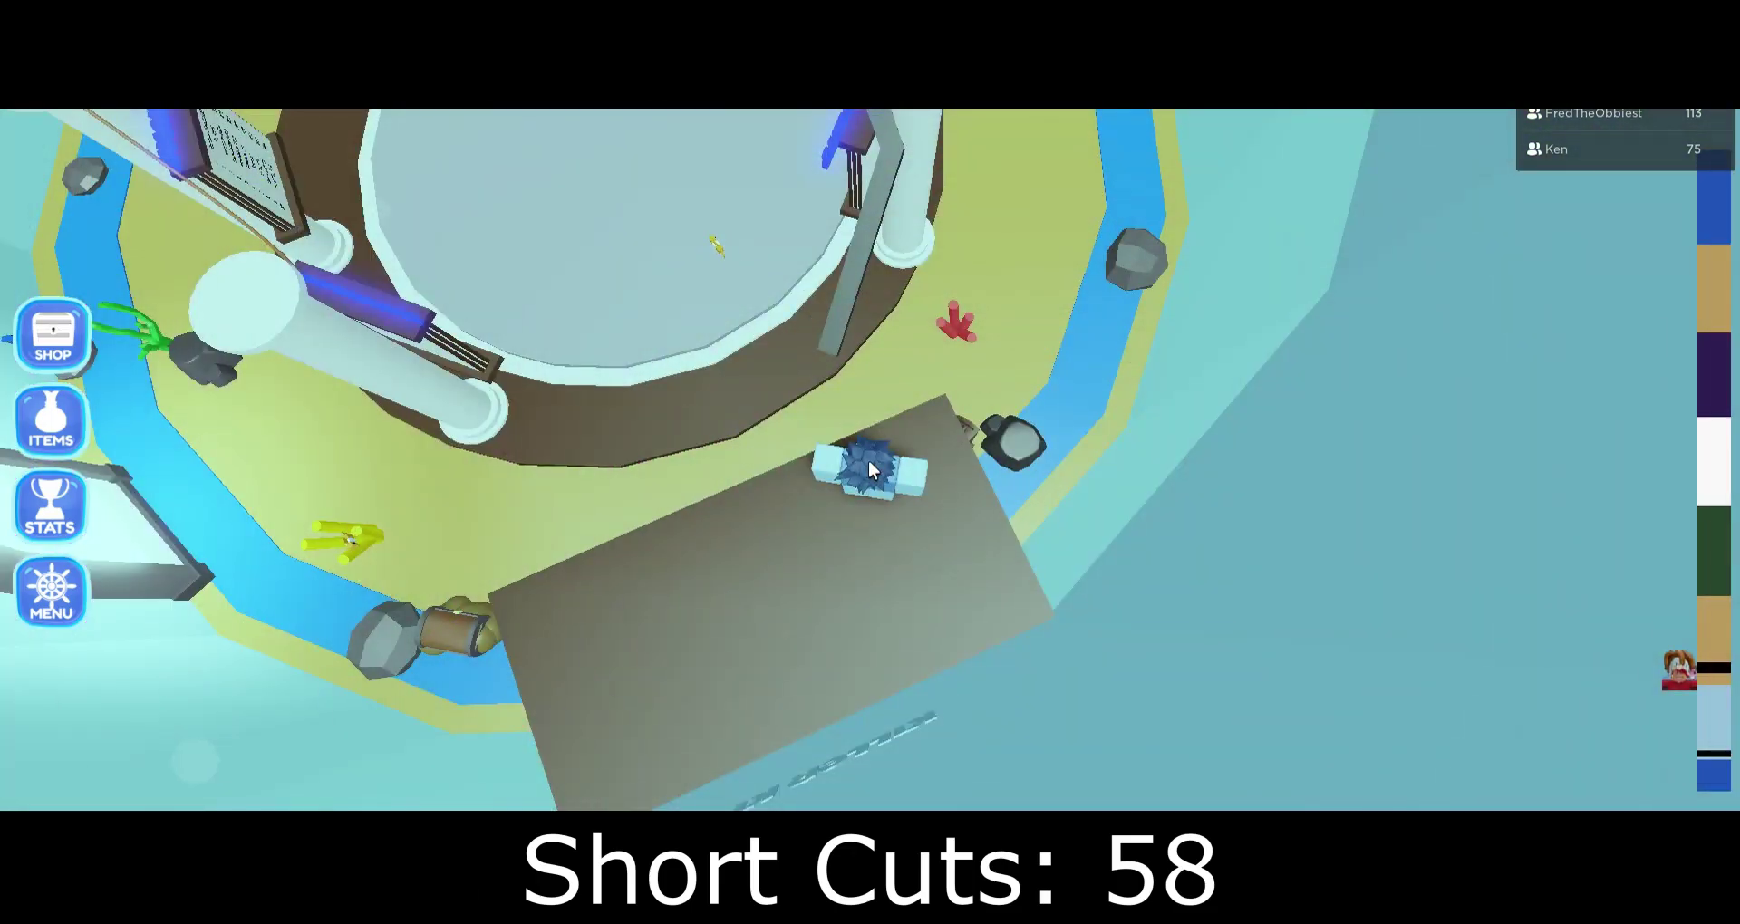
{"action": "key", "text": "shift"}
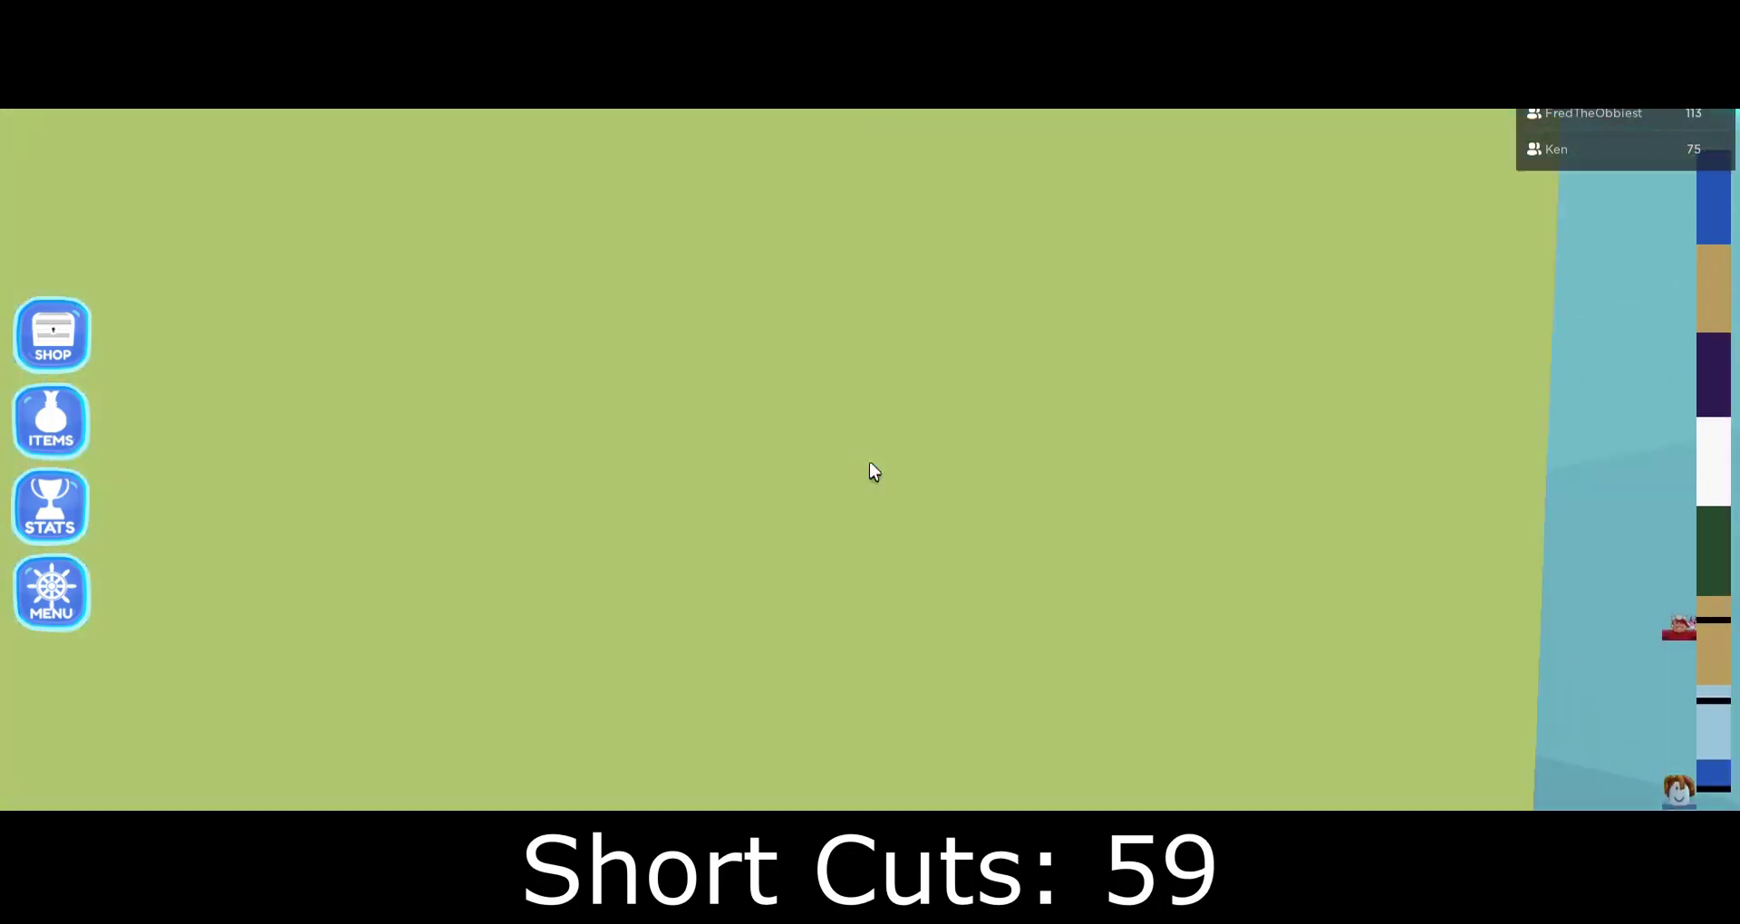
Step: Enable Shift Lock at ground level to continue the climb toward Kangaroo's Kingdom
{"action": "key", "text": "shift"}
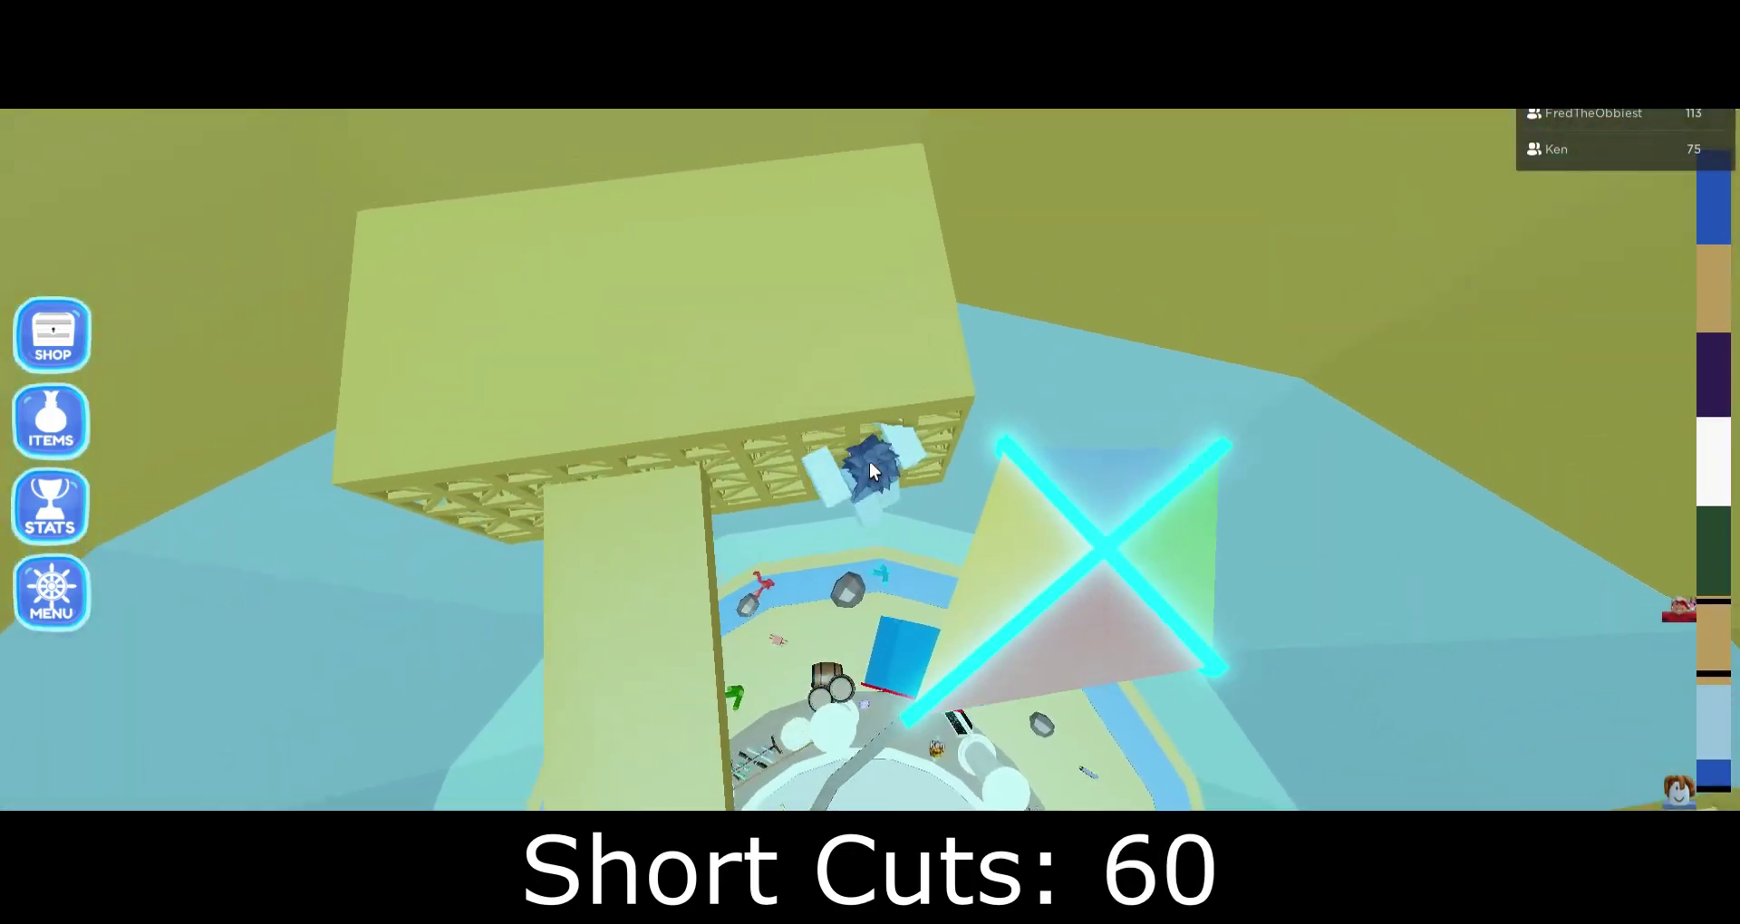